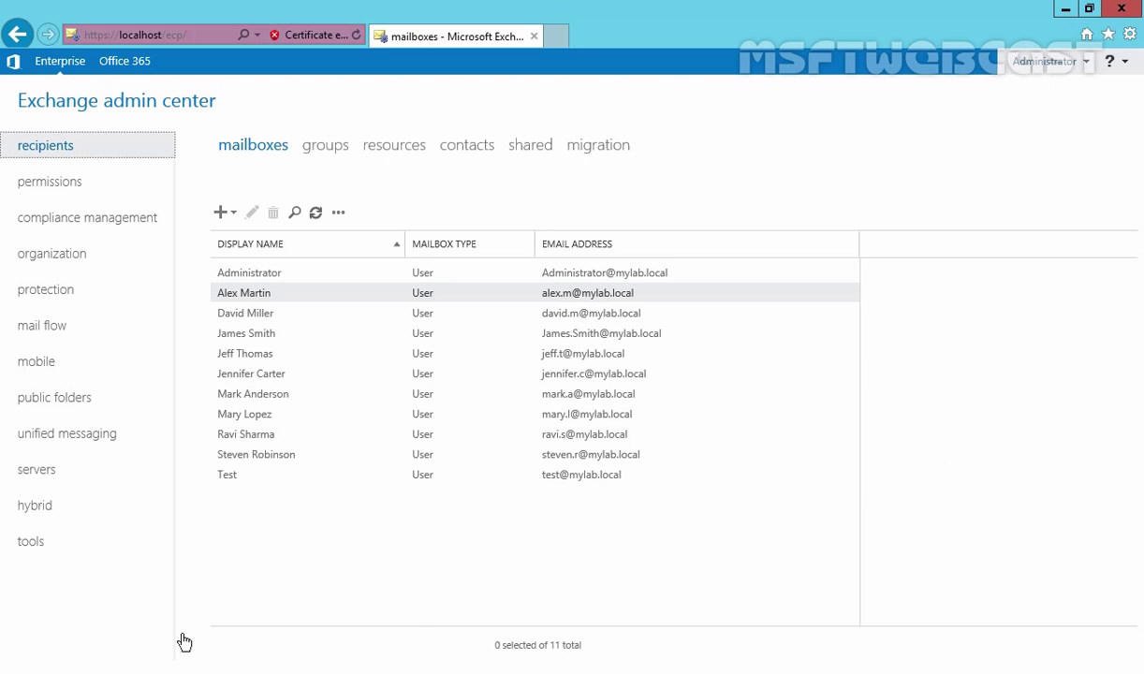
# Step: In mailbox database MDB01's limits, set the warning to 5 GB, prohibit send to 6 GB, and prohibit send and receive to 7 GB
pyautogui.click(47, 471)
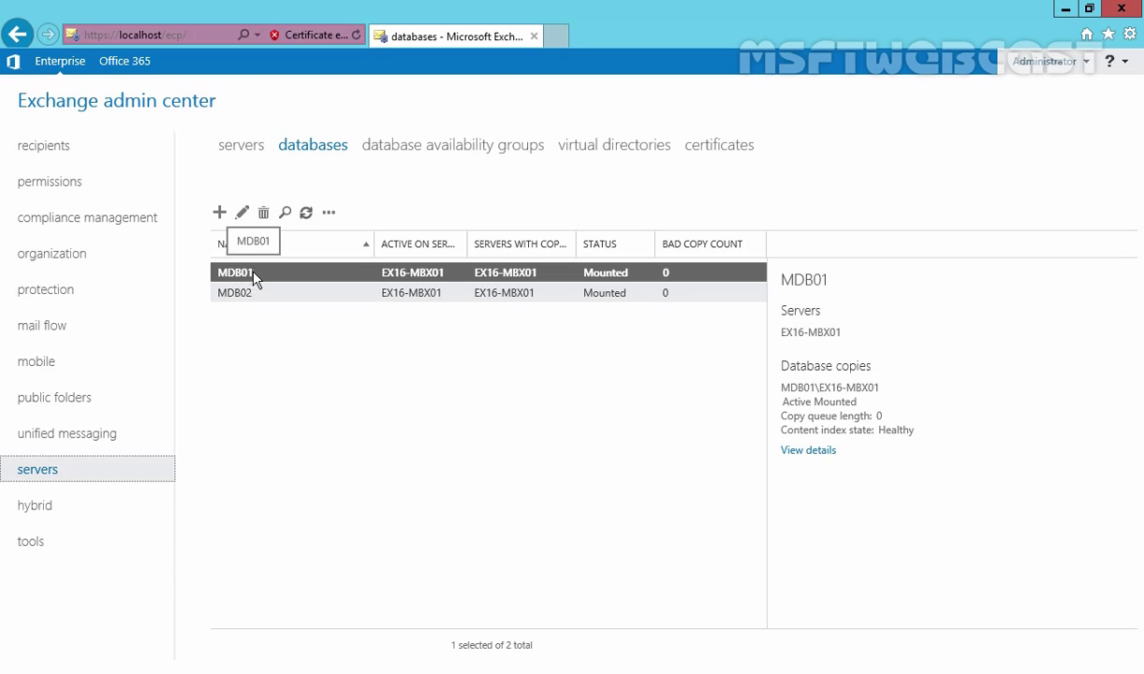
pyautogui.click(243, 213)
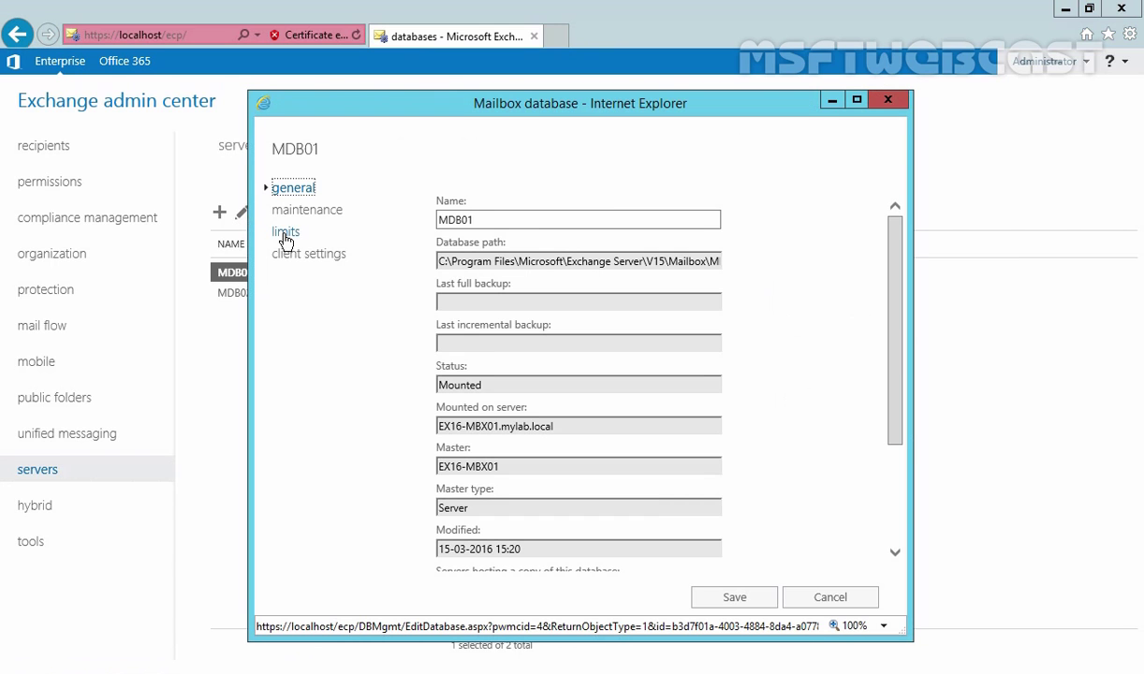
pyautogui.click(286, 234)
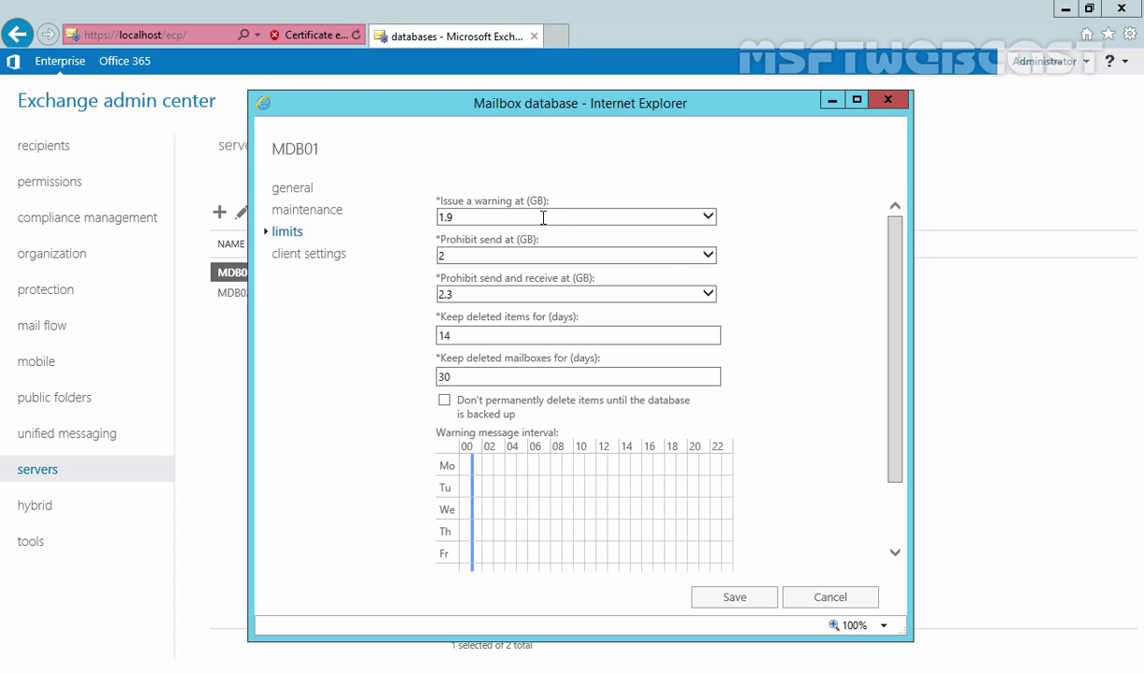
pyautogui.moveTo(452, 217); pyautogui.dragTo(383, 215)
pyautogui.write('5')
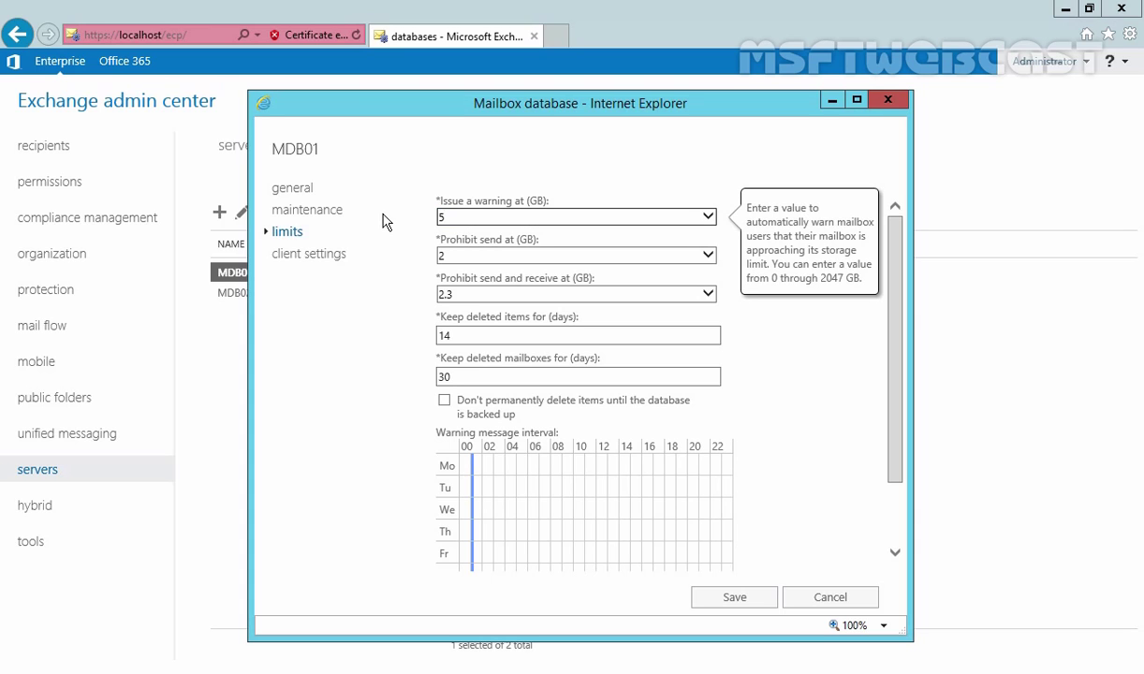
pyautogui.press('Tab')
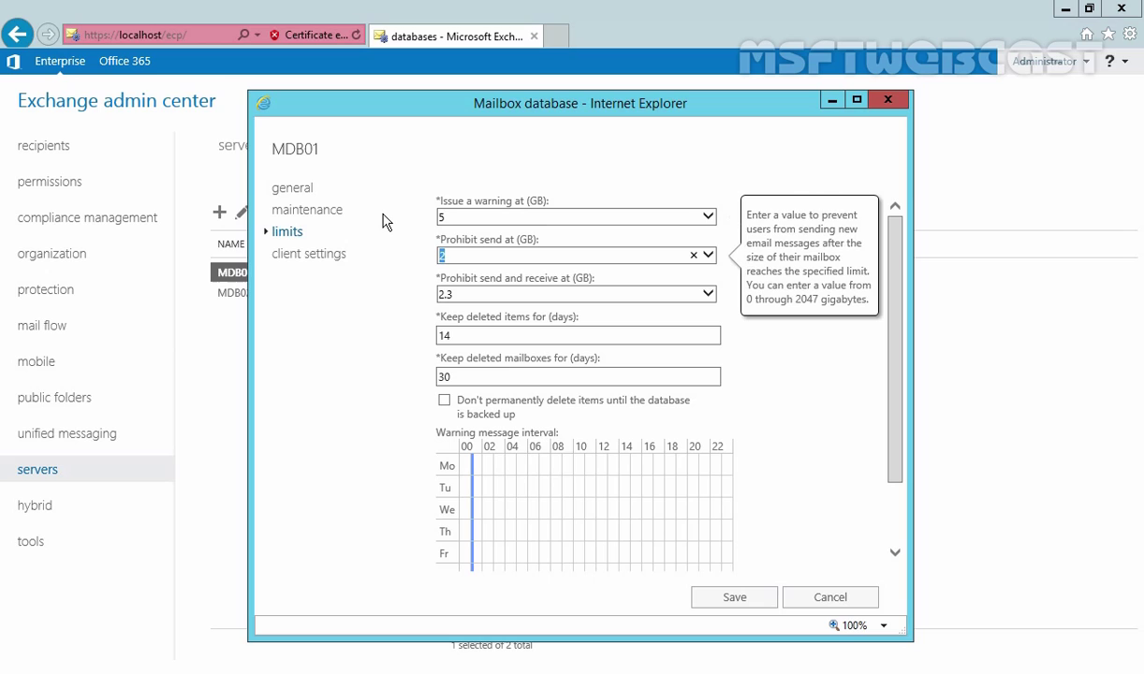
pyautogui.write('6')
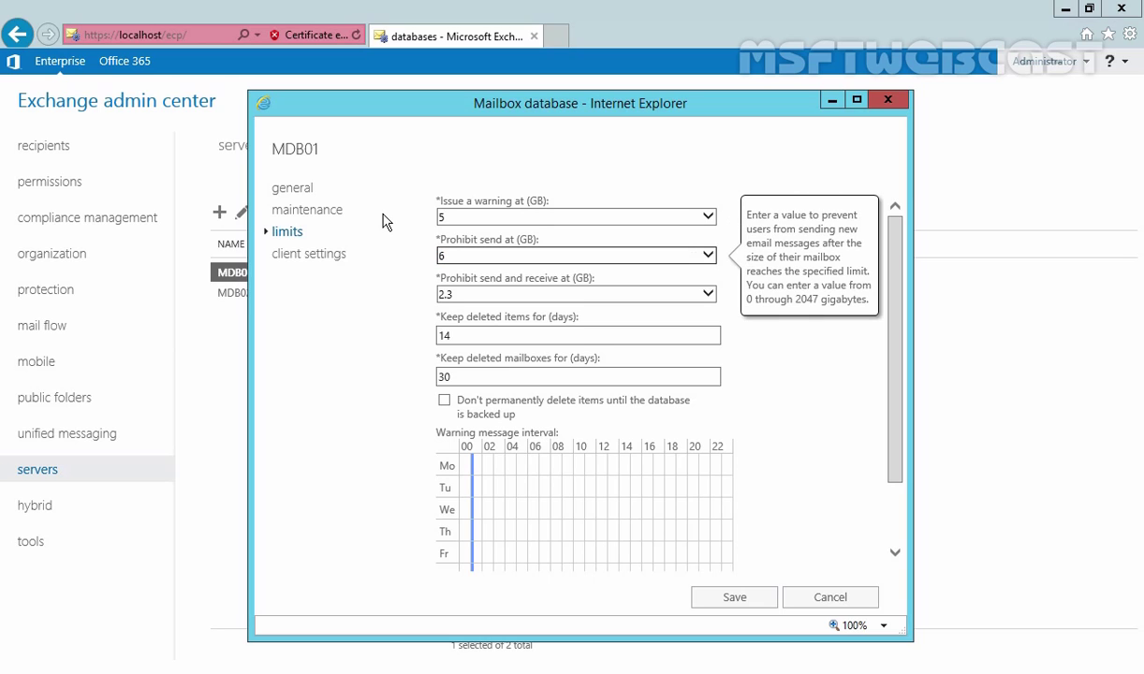
pyautogui.press('Tab')
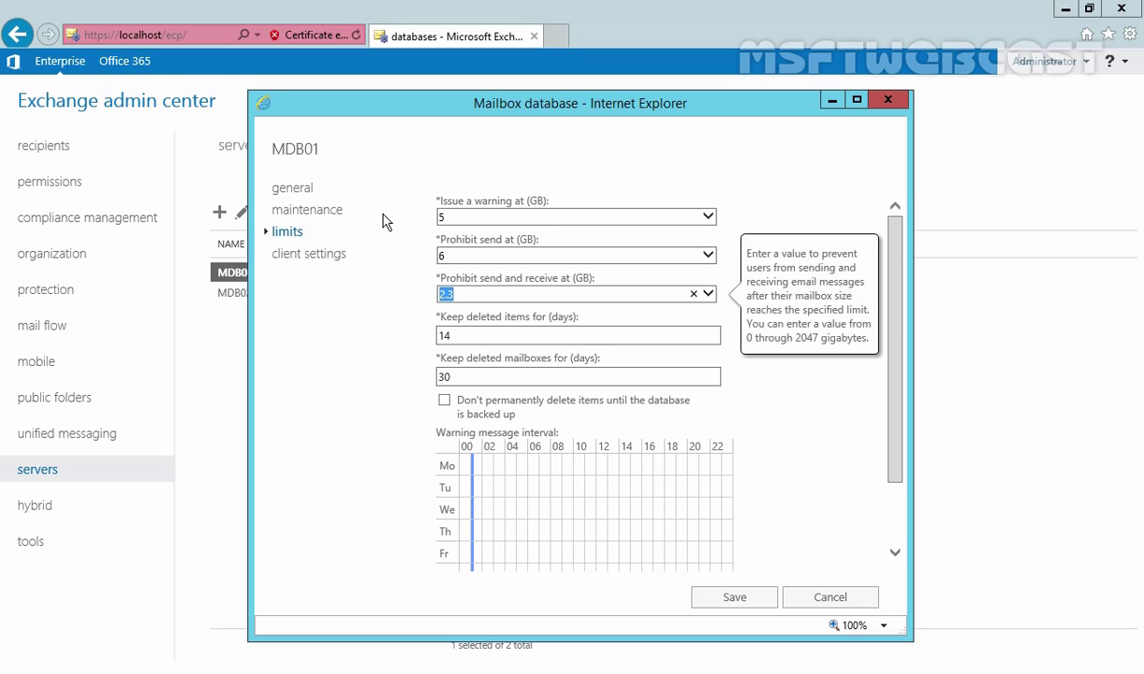
pyautogui.write('7')
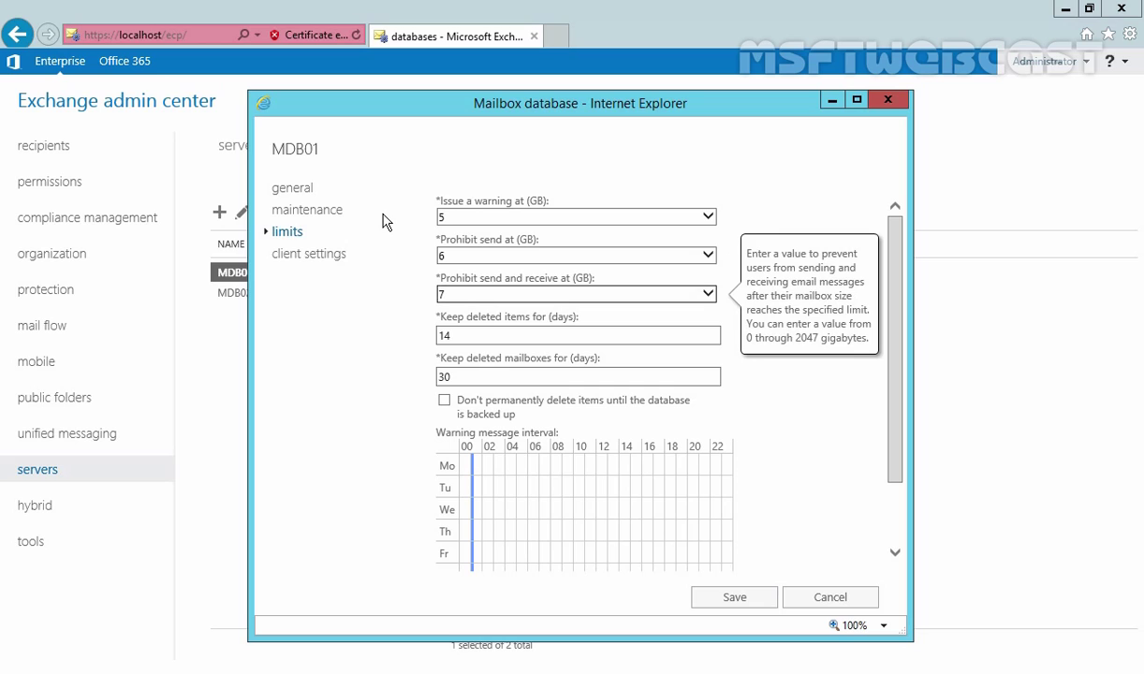
# Step: Set MDB01 to keep deleted items for 20 days and save the database limits
pyautogui.click(470, 334)
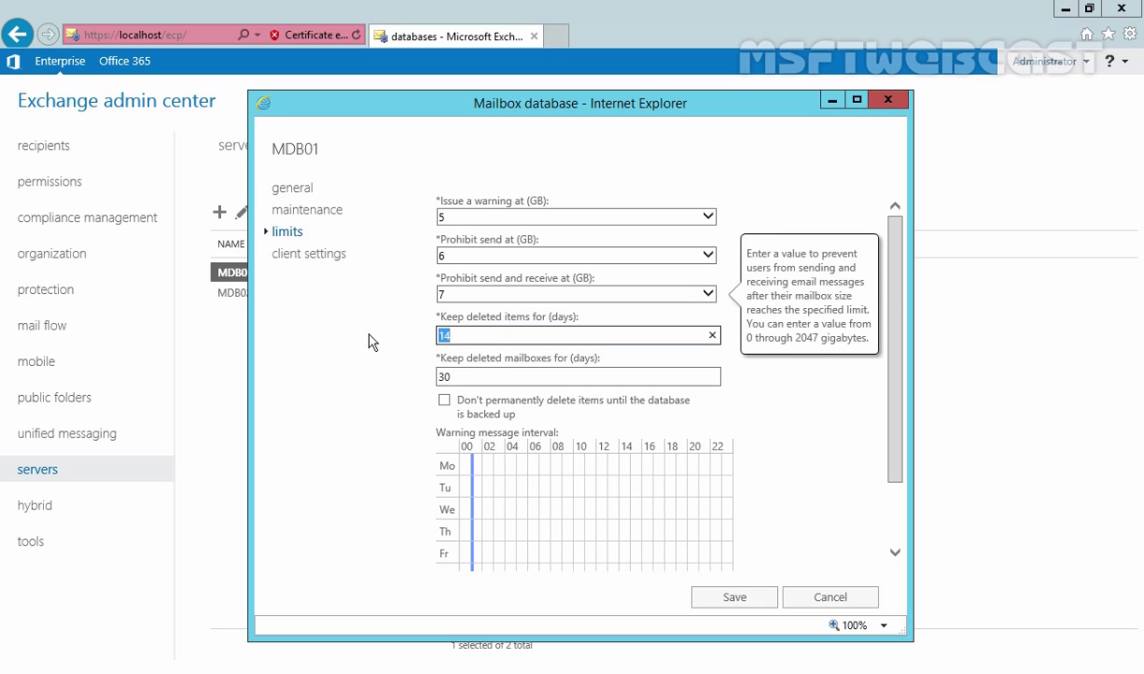
pyautogui.write('20')
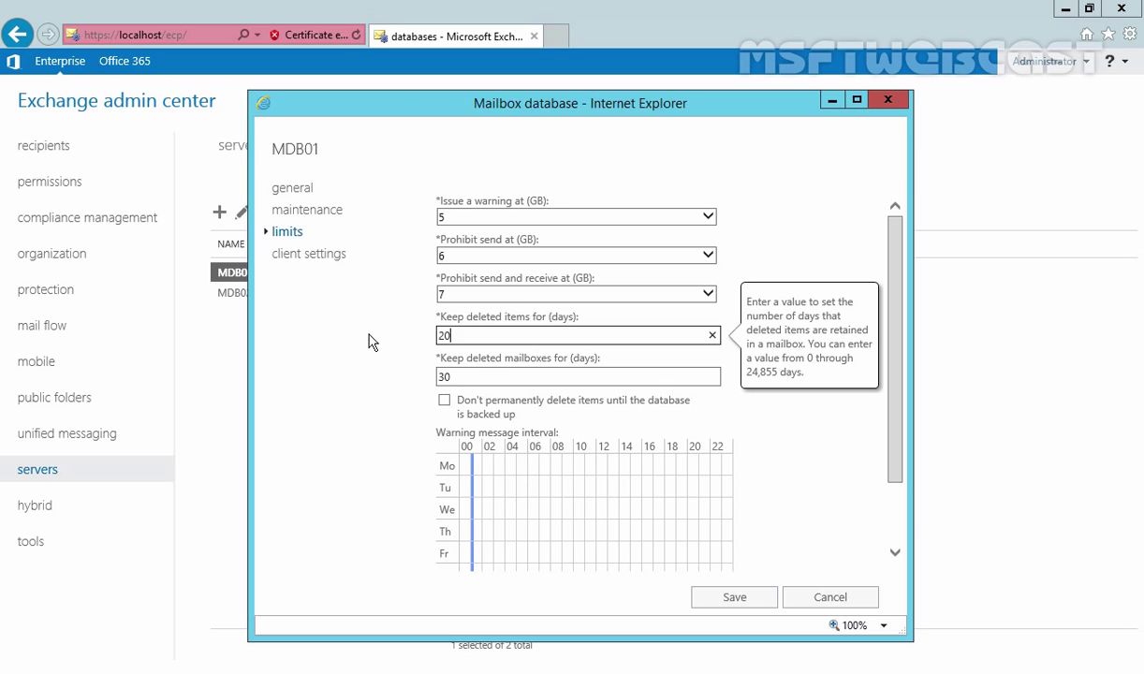
pyautogui.click(723, 601)
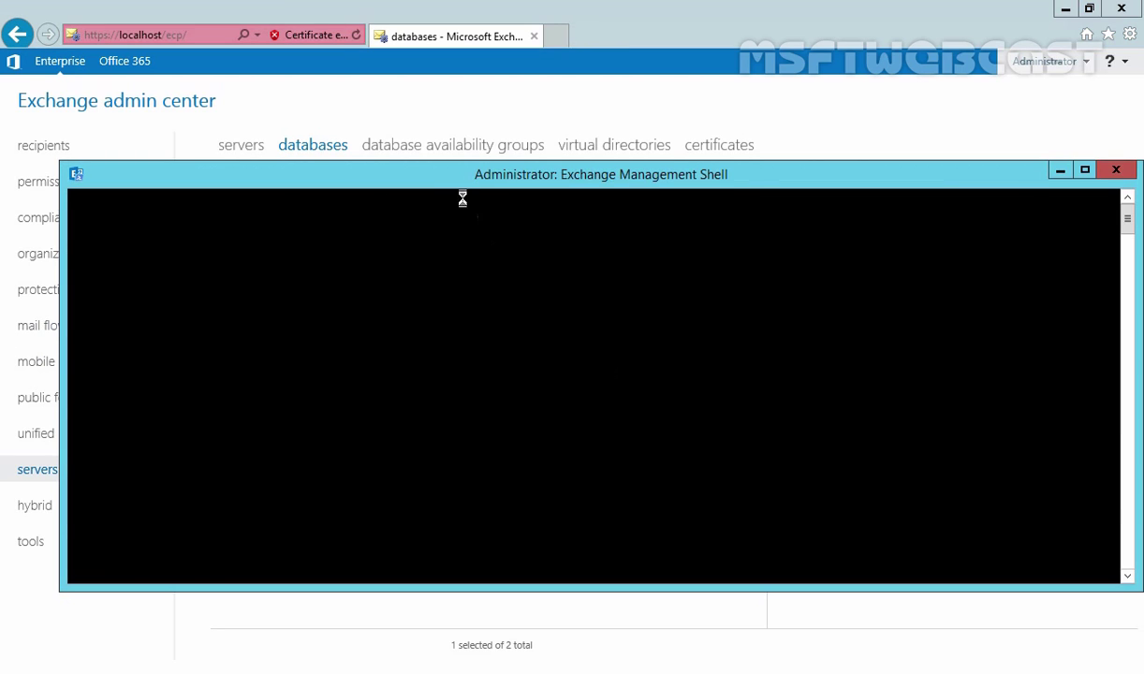
# Step: In the Exchange Management Shell, list MDB01's quota properties by running Get-MailboxDatabase -Identity mdb01 | fl *quota*
pyautogui.moveTo(439, 174); pyautogui.dragTo(435, 157)
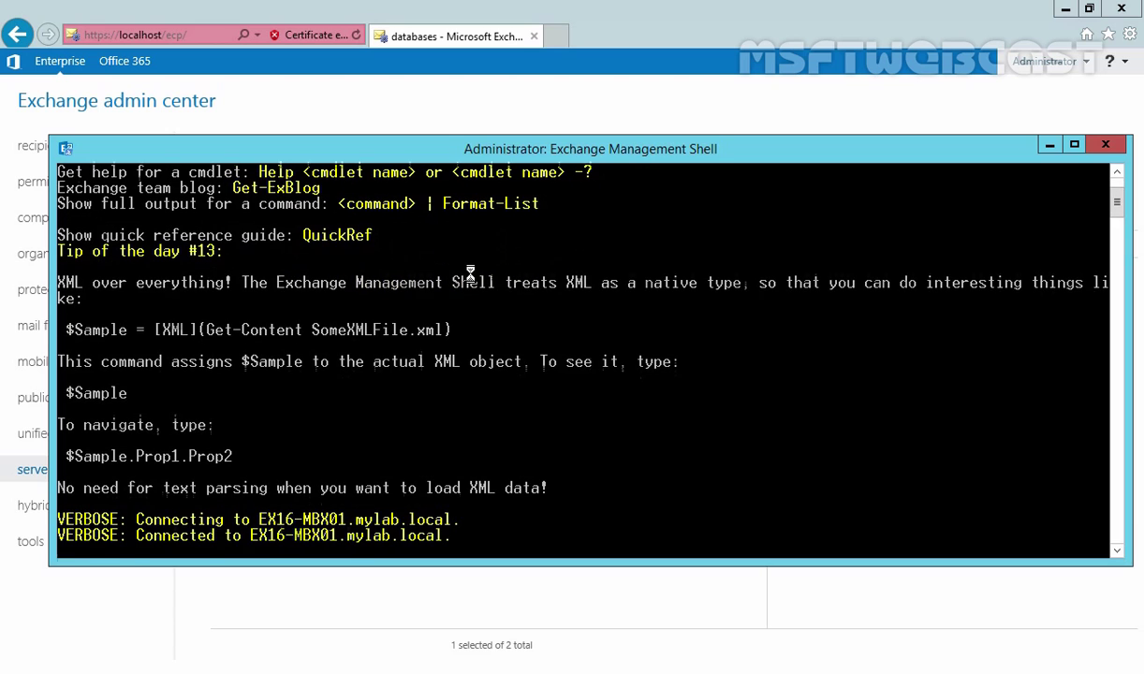
pyautogui.write('get-mail')
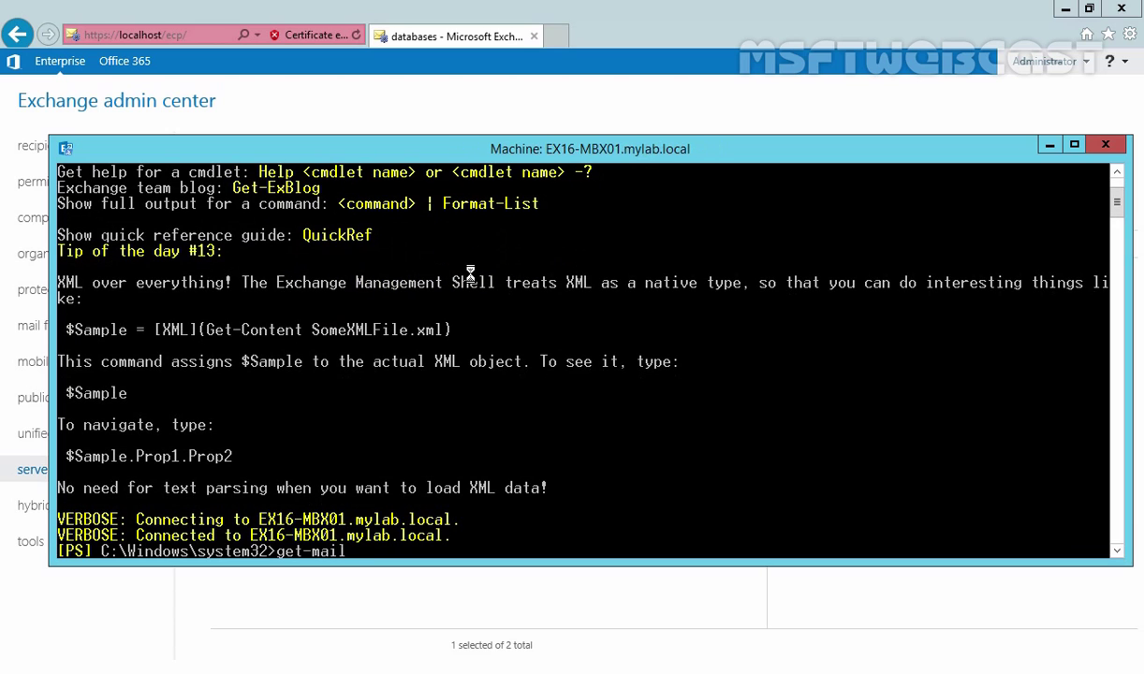
pyautogui.press('Tab')
pyautogui.write('d')
pyautogui.press('Tab')
pyautogui.write('-')
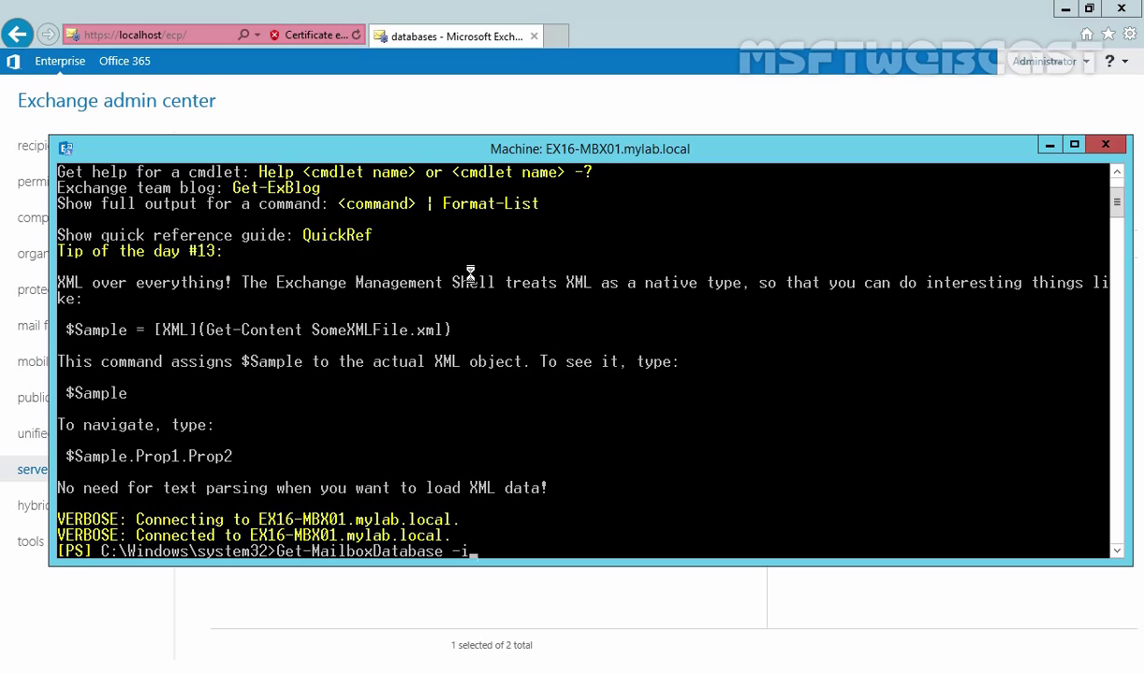
pyautogui.write('i')
pyautogui.press('Tab')
pyautogui.write('mdb01')
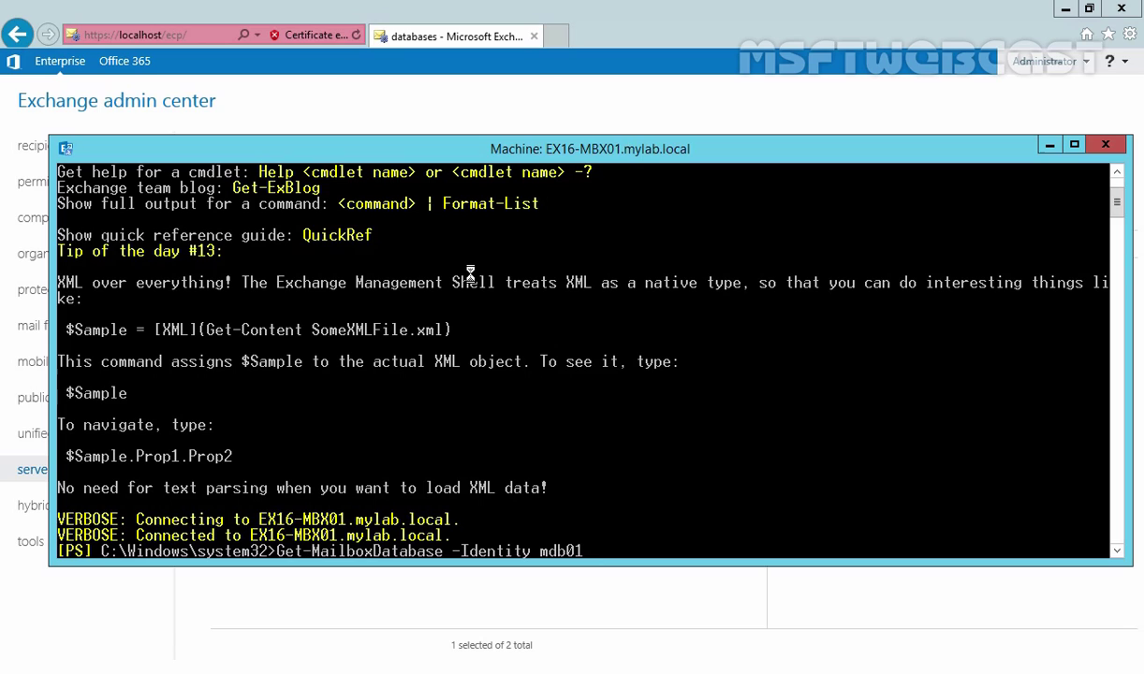
pyautogui.write(' | fl *quota*')
pyautogui.press('Return')
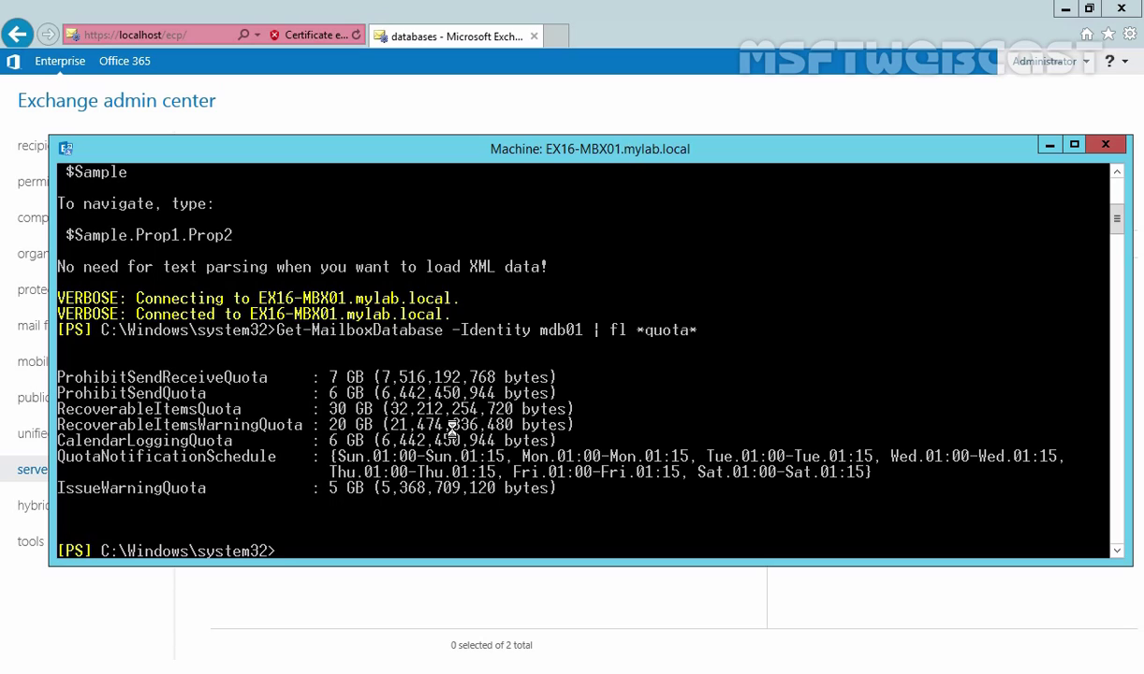
# Step: List the mailboxes stored in the database by running Get-Mailbox -Database mdb01
pyautogui.write('get-mai')
pyautogui.press('Tab')
pyautogui.write('-d')
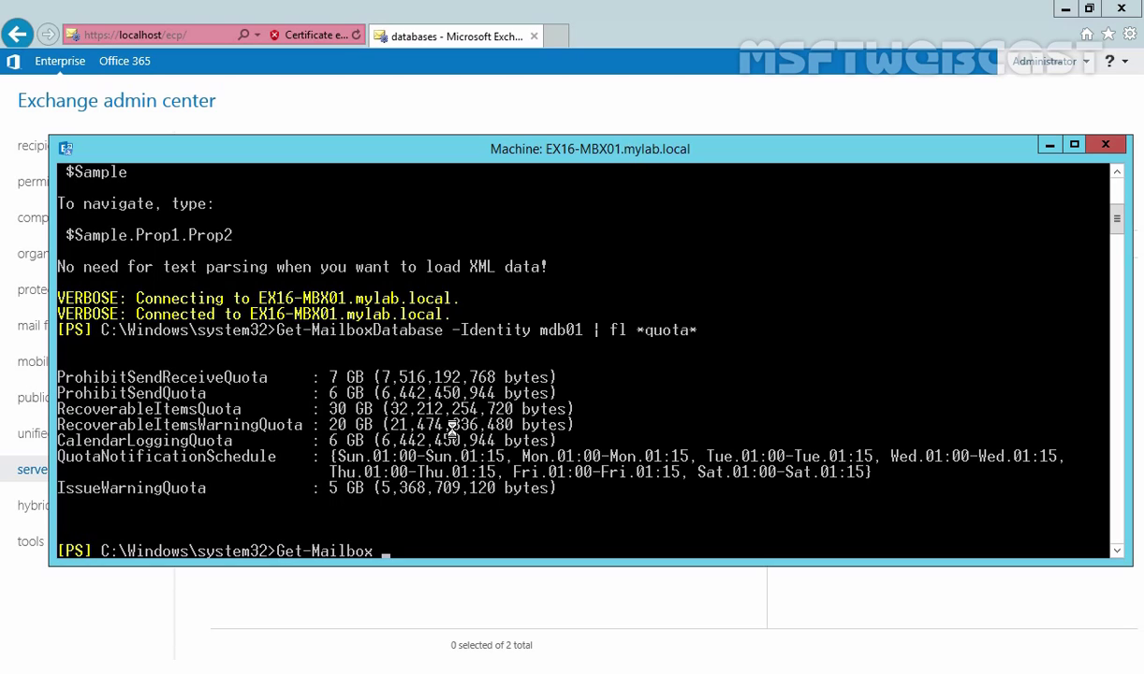
pyautogui.write('mdb01')
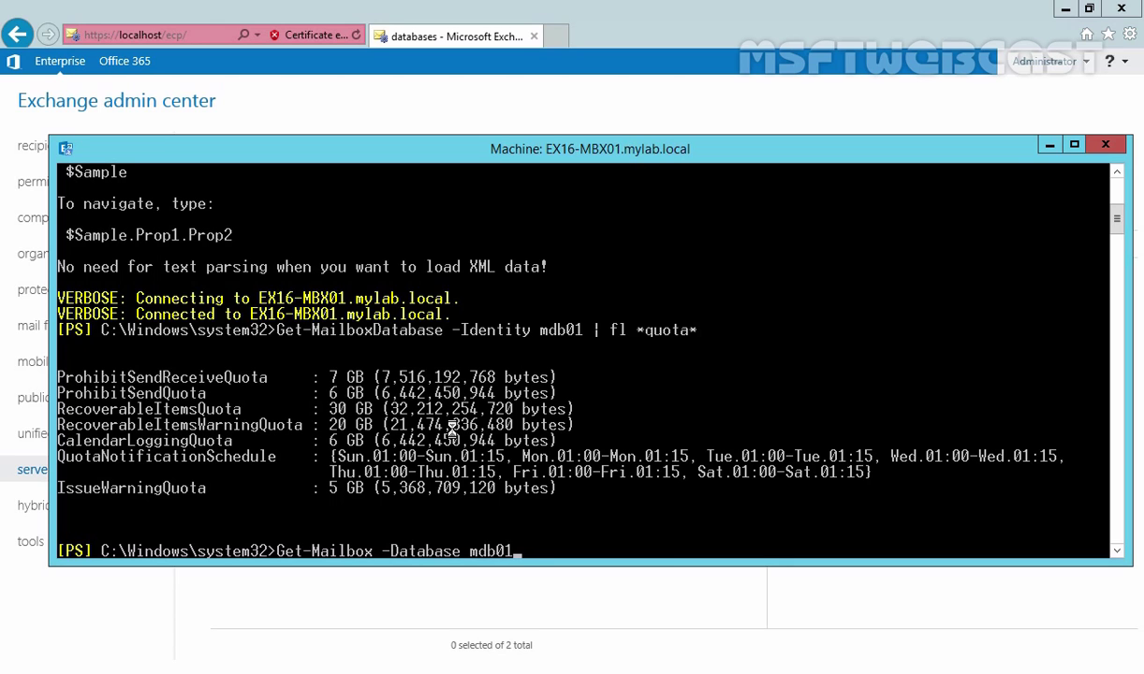
pyautogui.press('Return')
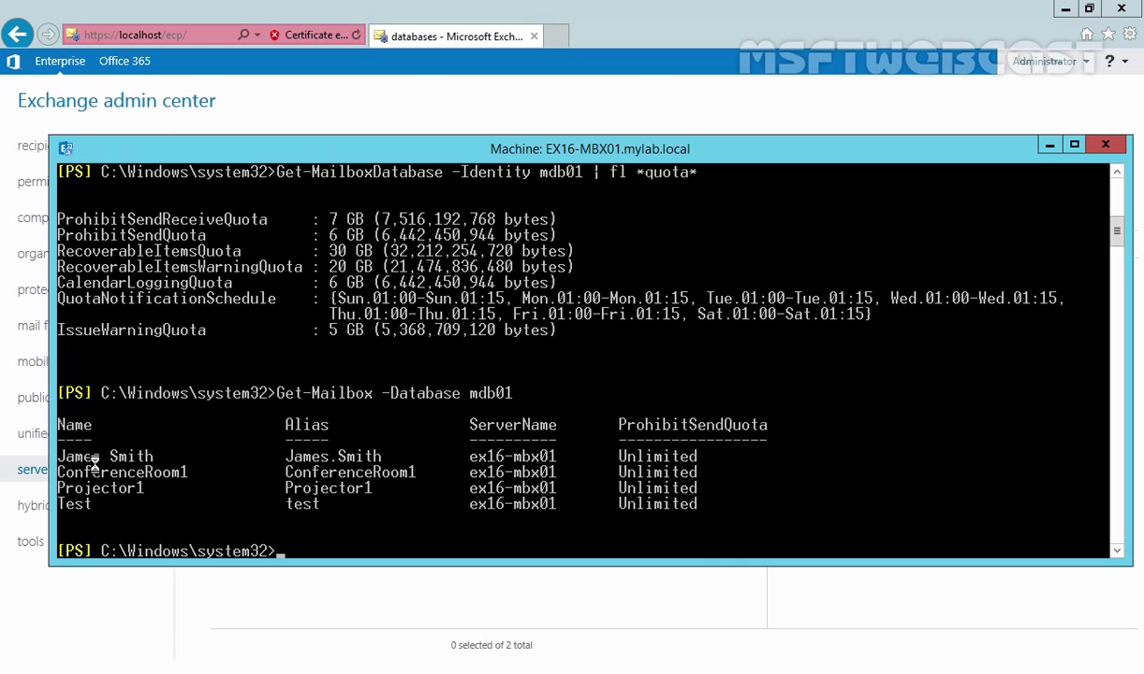
# Step: Switch to the Exchange admin center, refresh the recipient mailboxes, and open the mailbox usage settings of the first user listed in MDB01
pyautogui.click(304, 606)
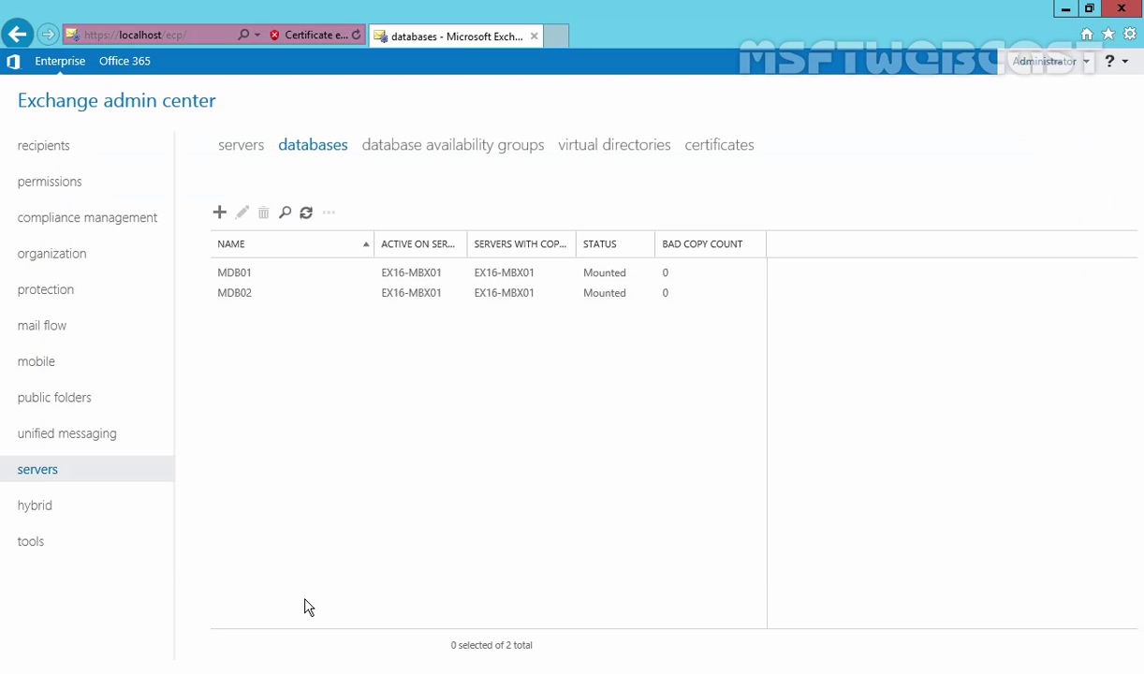
pyautogui.click(37, 154)
pyautogui.click(316, 215)
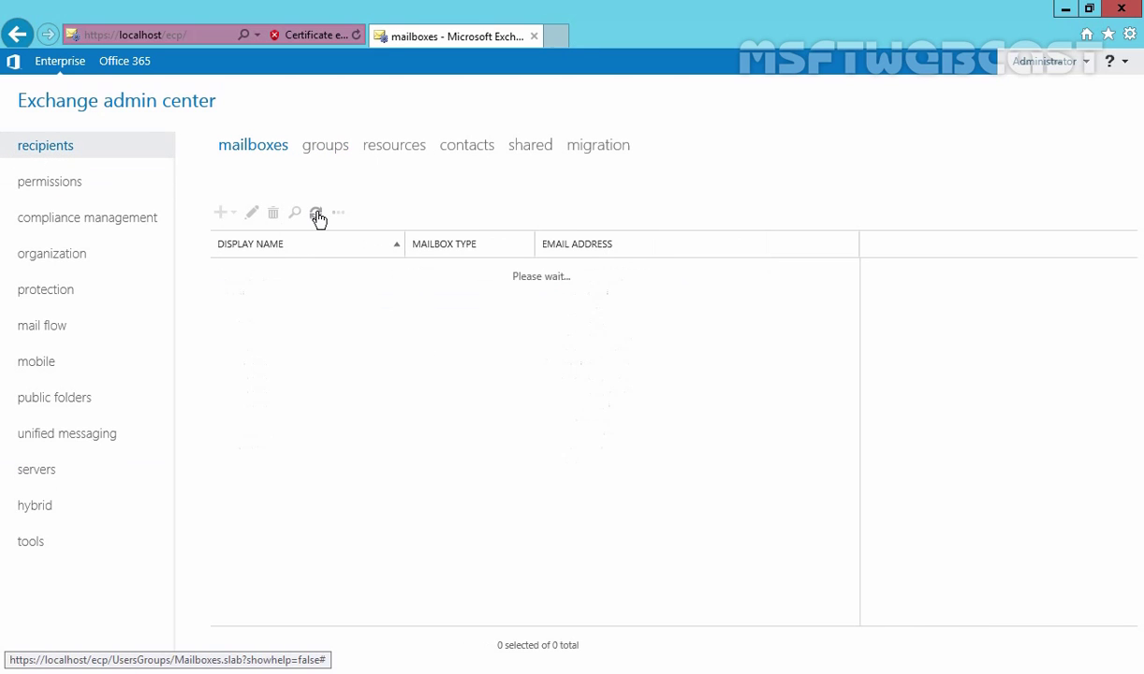
pyautogui.click(249, 335)
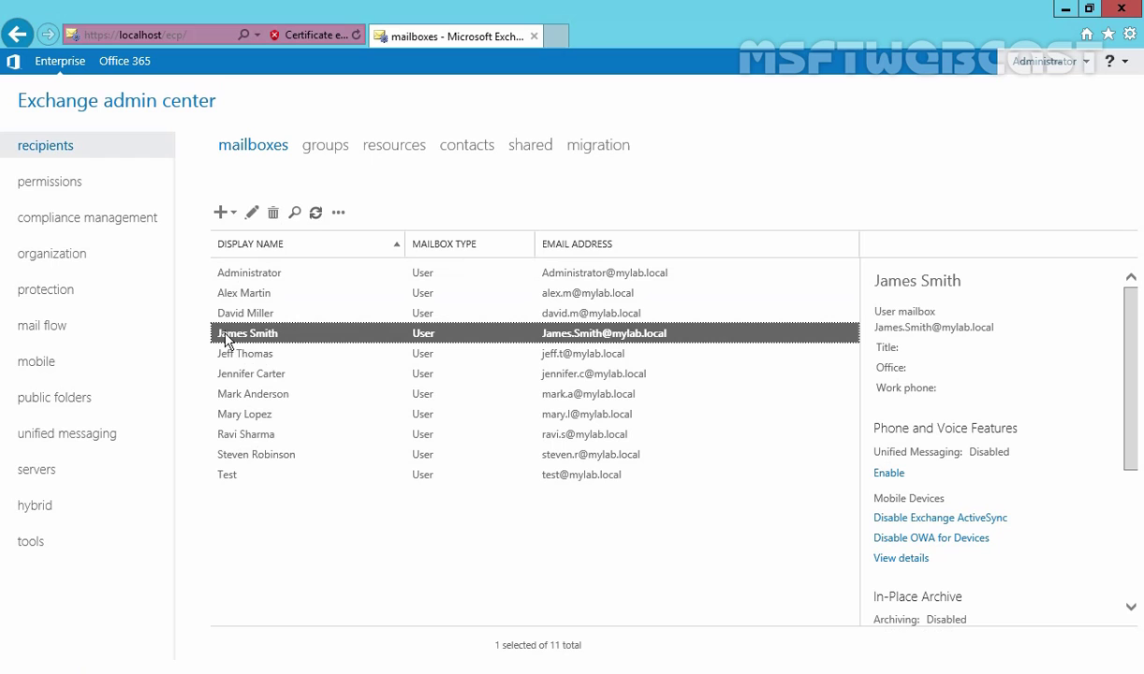
pyautogui.click(252, 214)
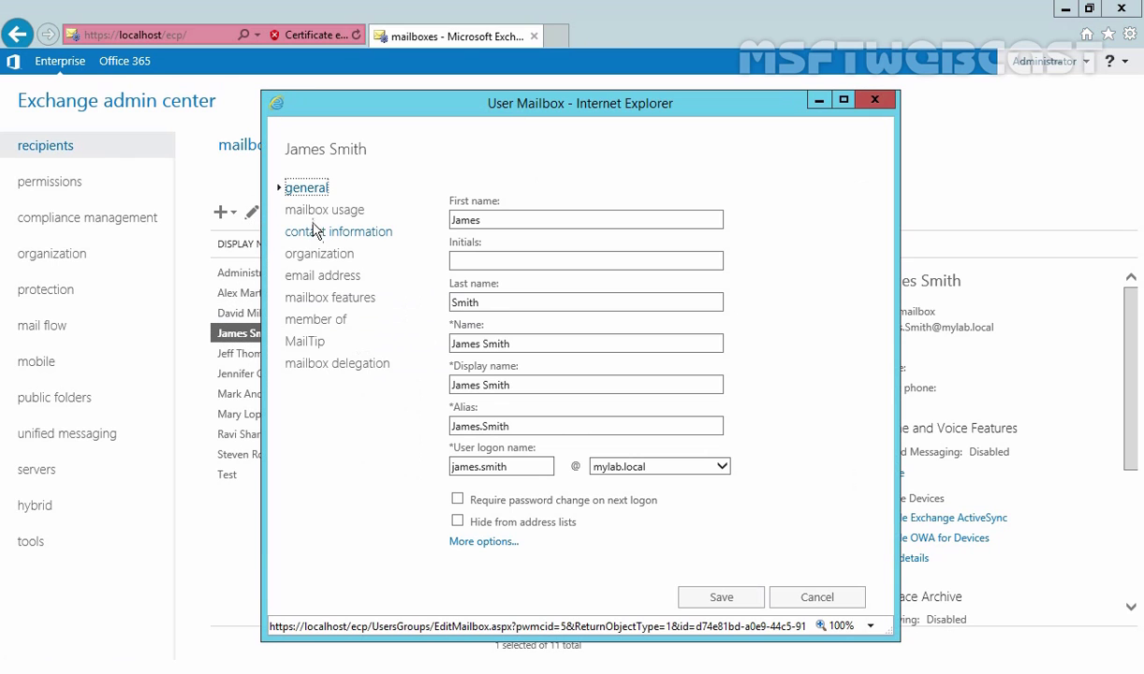
pyautogui.click(311, 213)
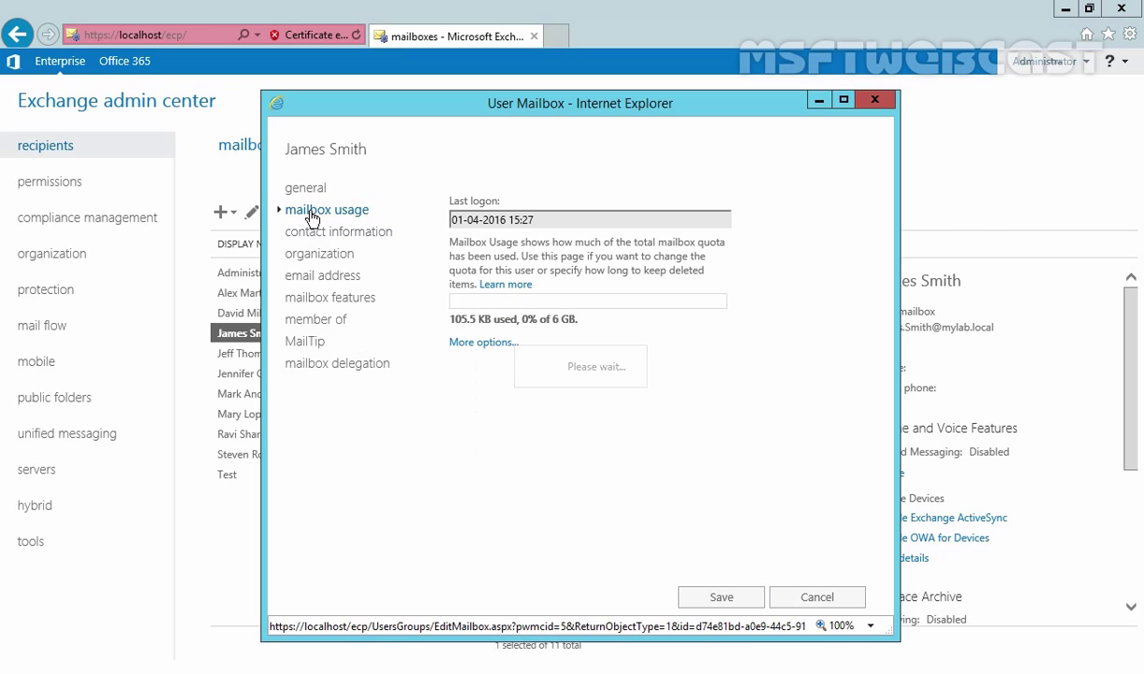
# Step: Show the additional mailbox usage options, choose to customize the quota settings for this mailbox, and save
pyautogui.click(473, 342)
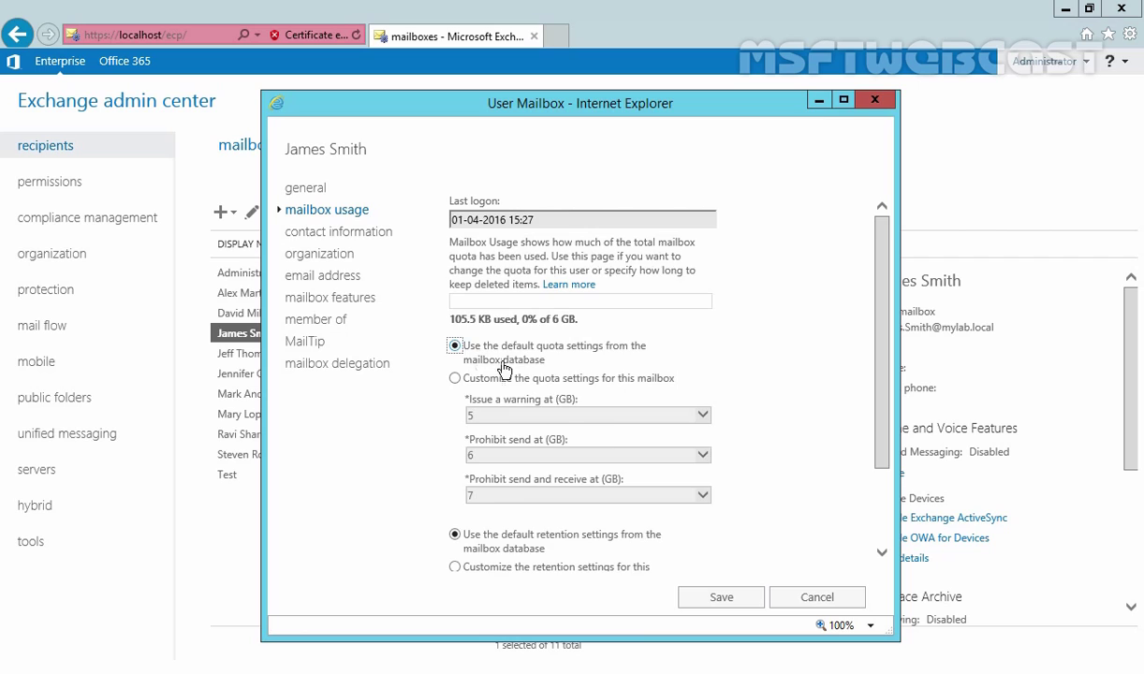
pyautogui.scroll(-1, 629, 376)
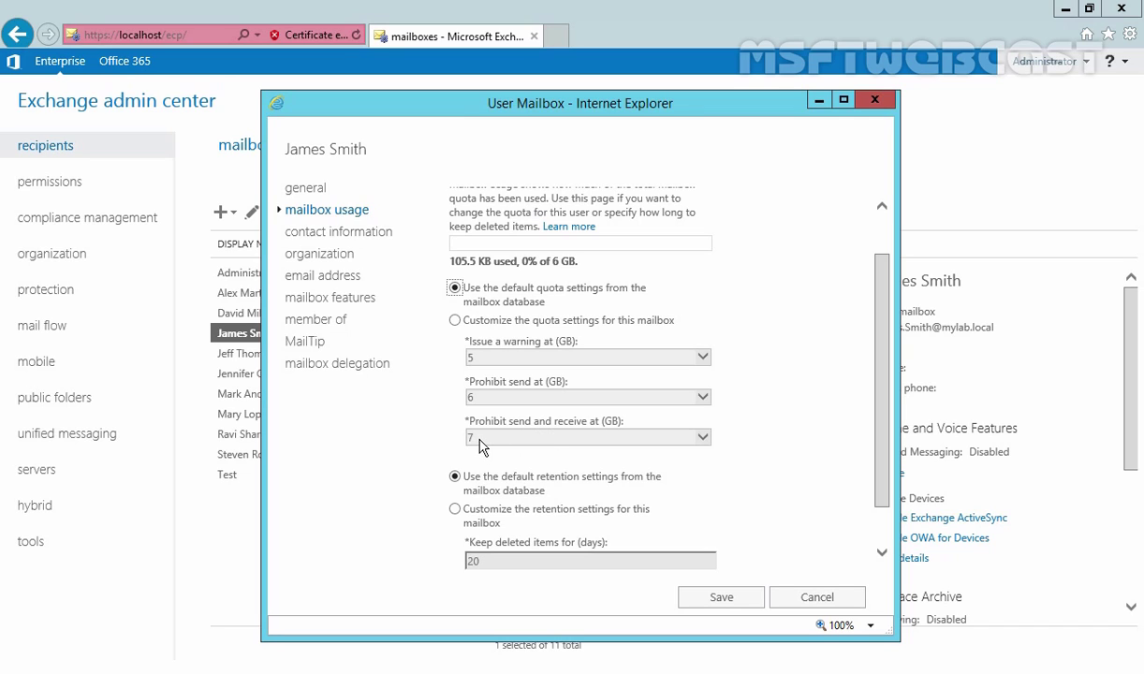
pyautogui.click(456, 322)
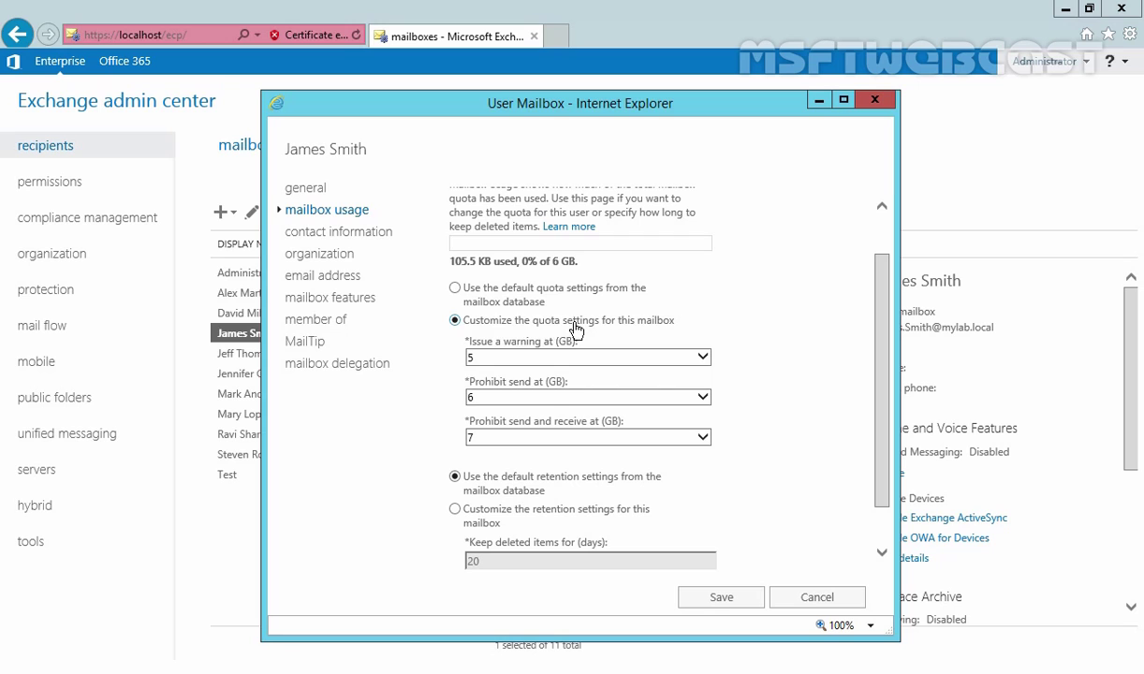
pyautogui.click(708, 598)
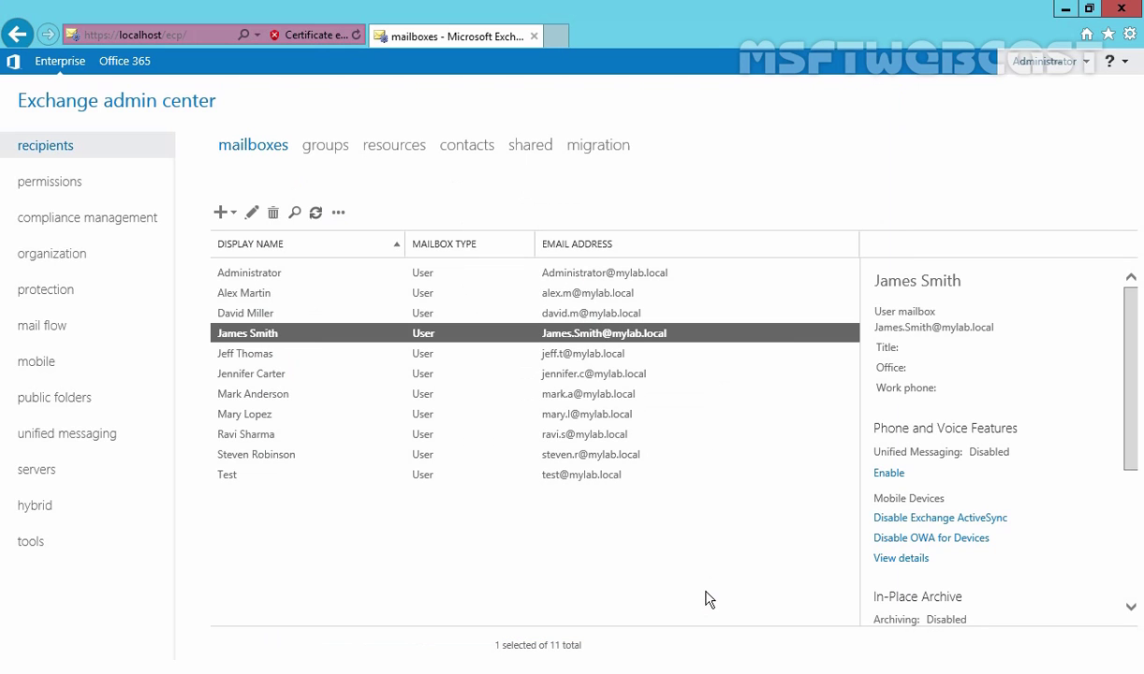